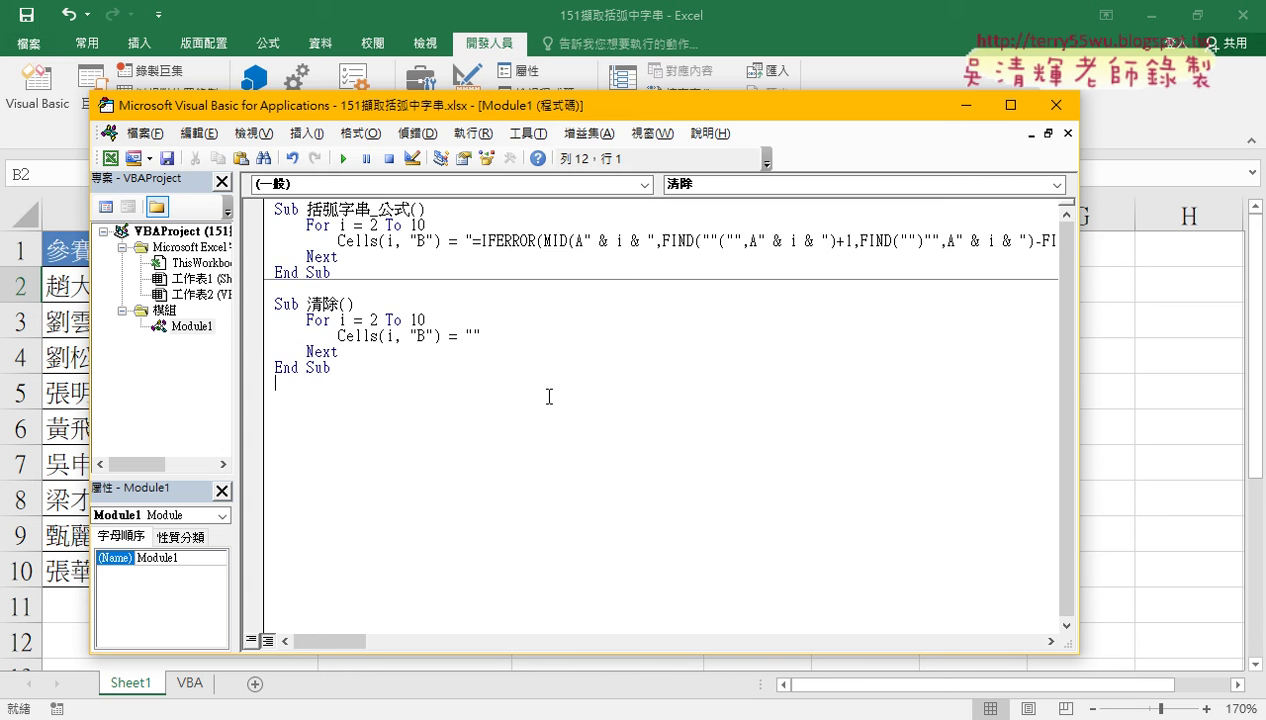
Step: Select the macro code and close the VBA editor to return to Sheet1
{"action": "key", "text": "ctrl+a"}
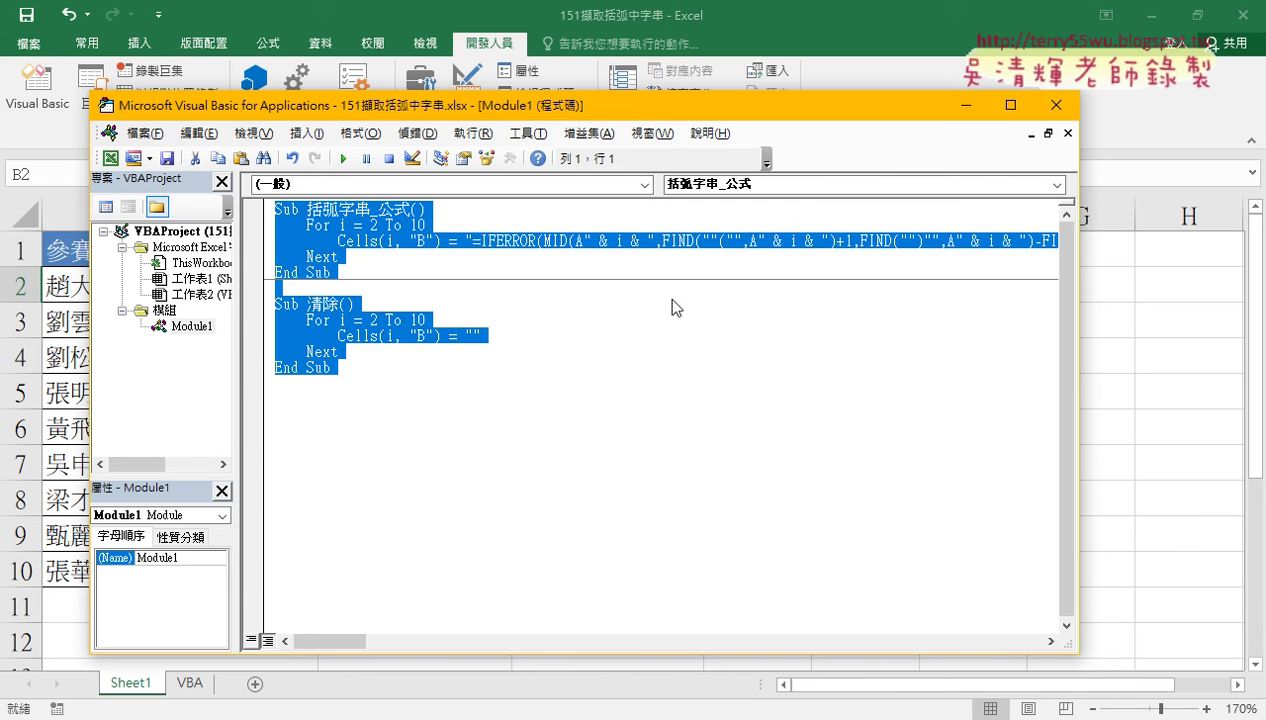
{"action": "left_click", "coordinate": [1055, 105]}
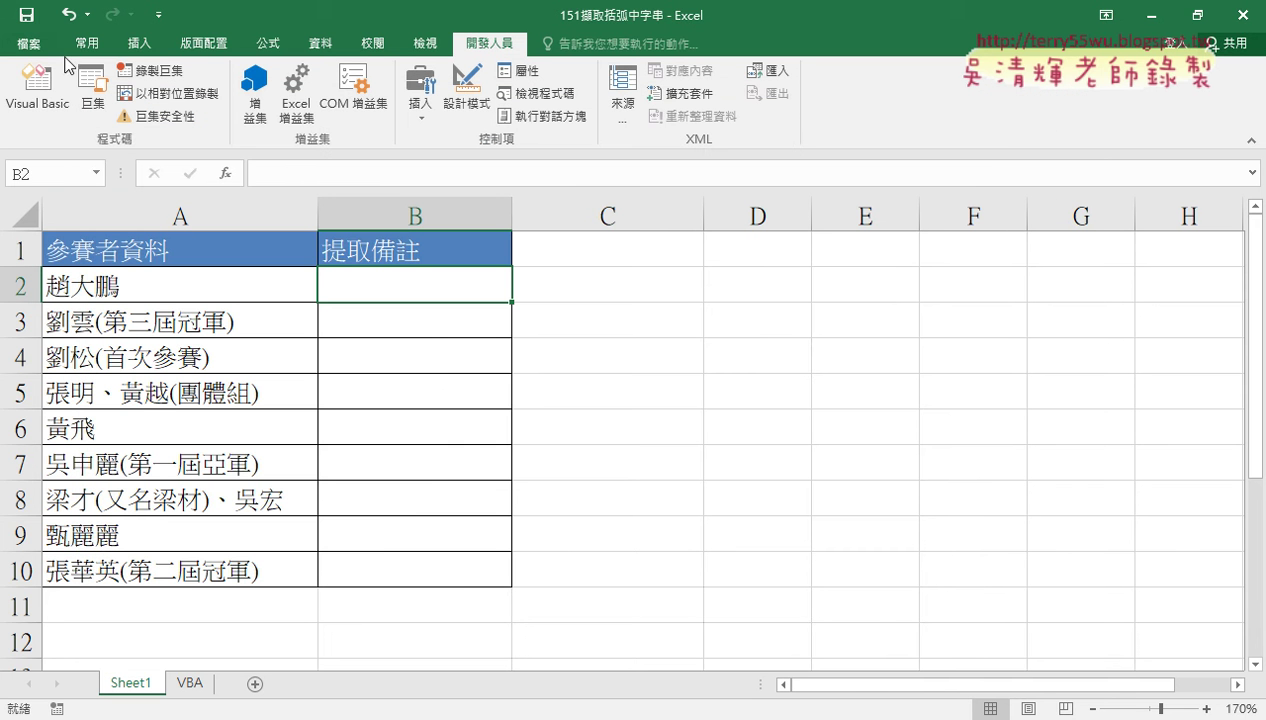
Step: Start saving, then decline the macro-free save so Excel shows its Save As page
{"action": "left_click", "coordinate": [27, 17]}
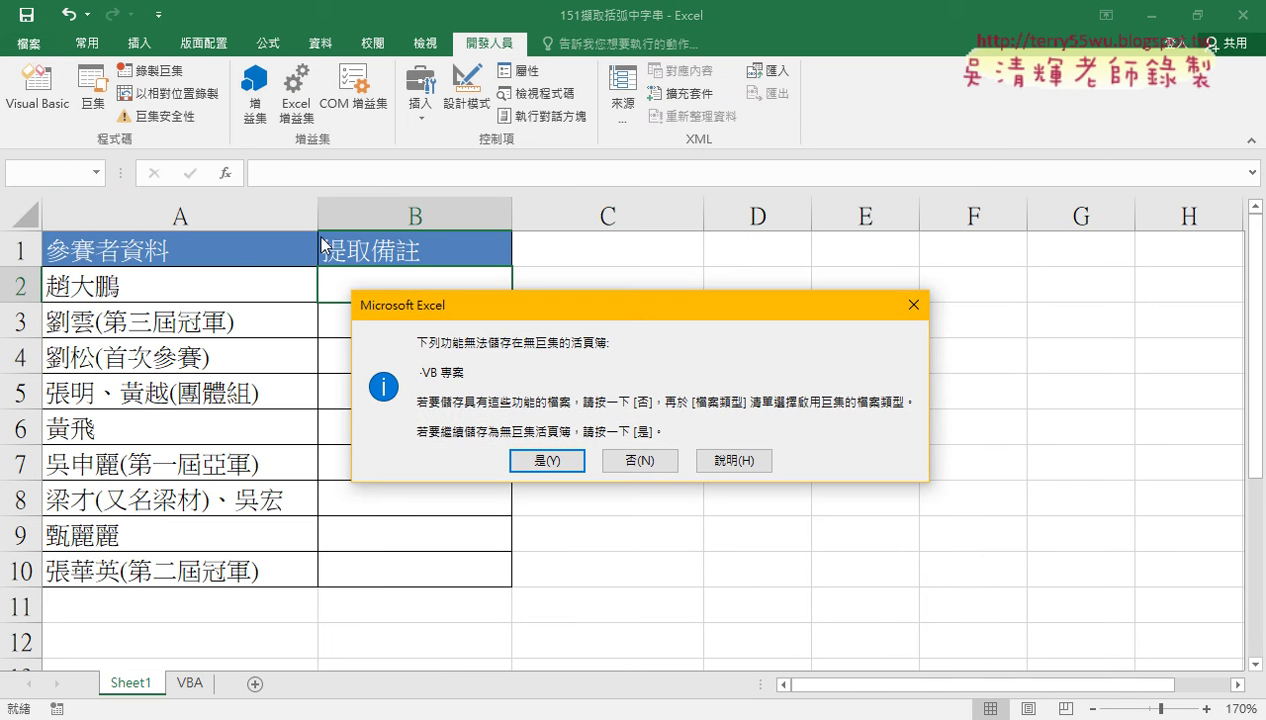
{"action": "left_click_drag", "start_coordinate": [477, 298], "coordinate": [367, 184]}
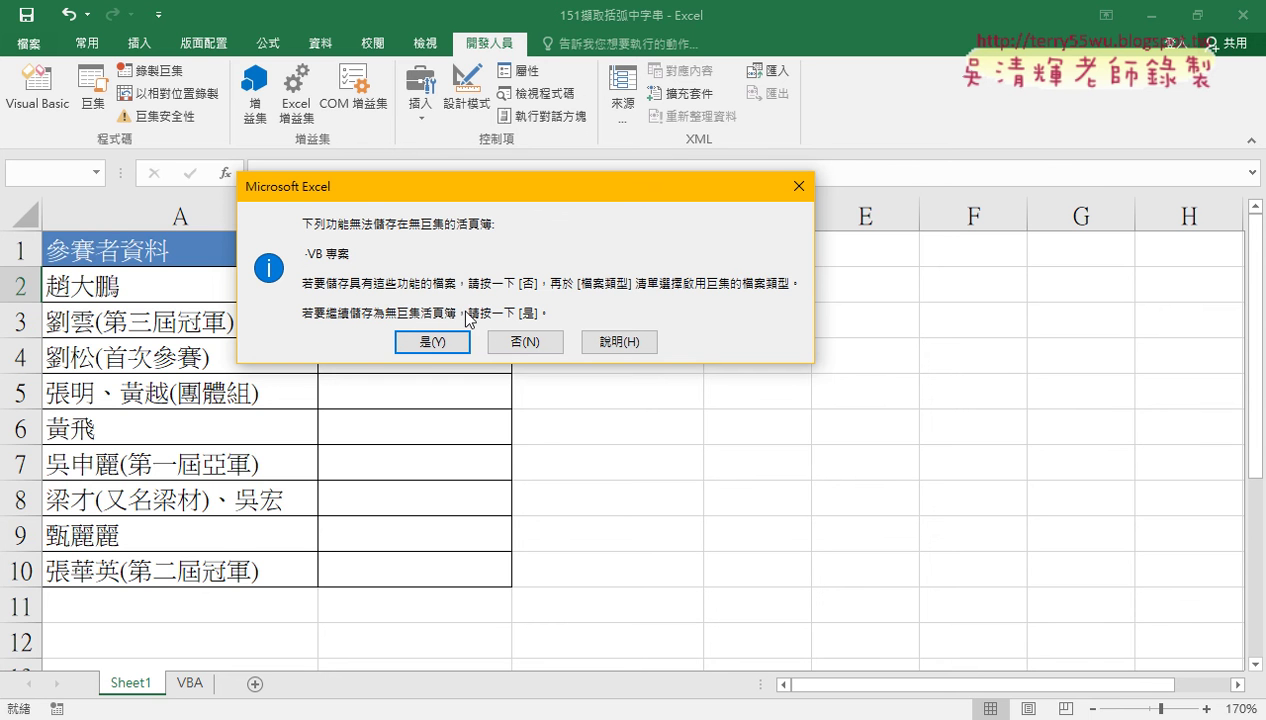
{"action": "left_click", "coordinate": [525, 341]}
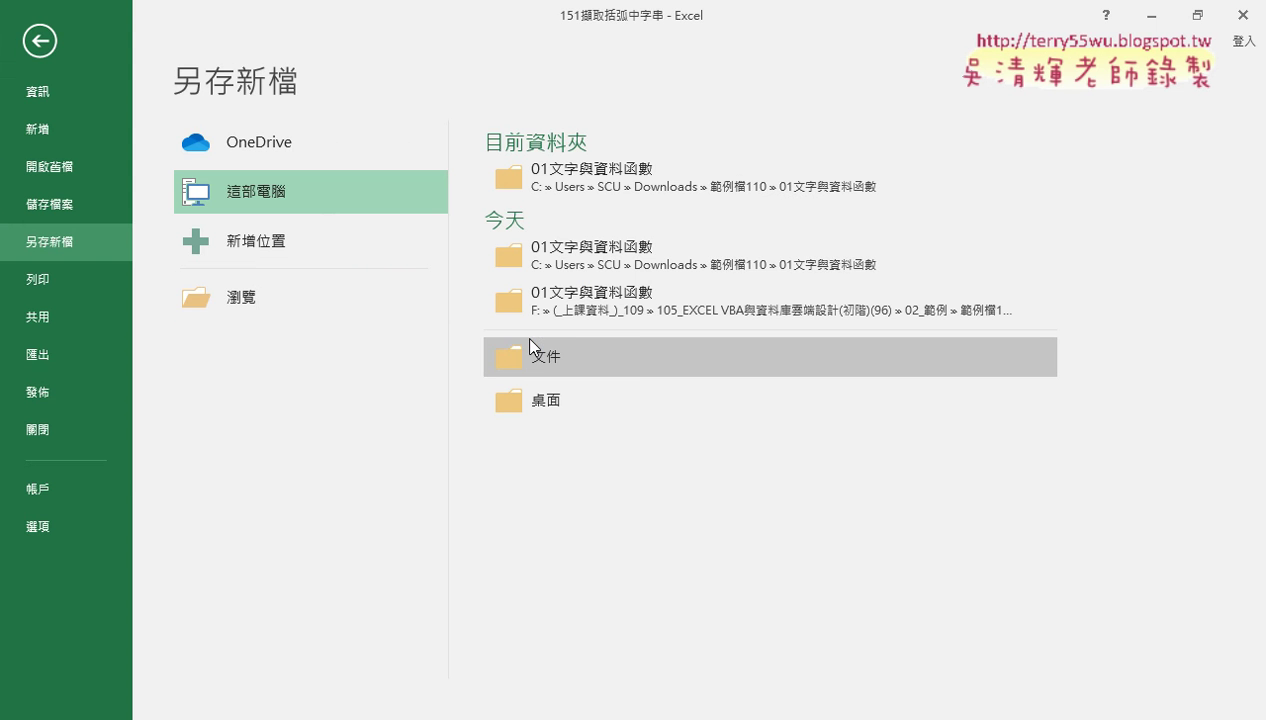
Step: Browse to a Save As dialog and set the file type to Excel 啟用巨集的活頁簿
{"action": "left_click", "coordinate": [274, 297]}
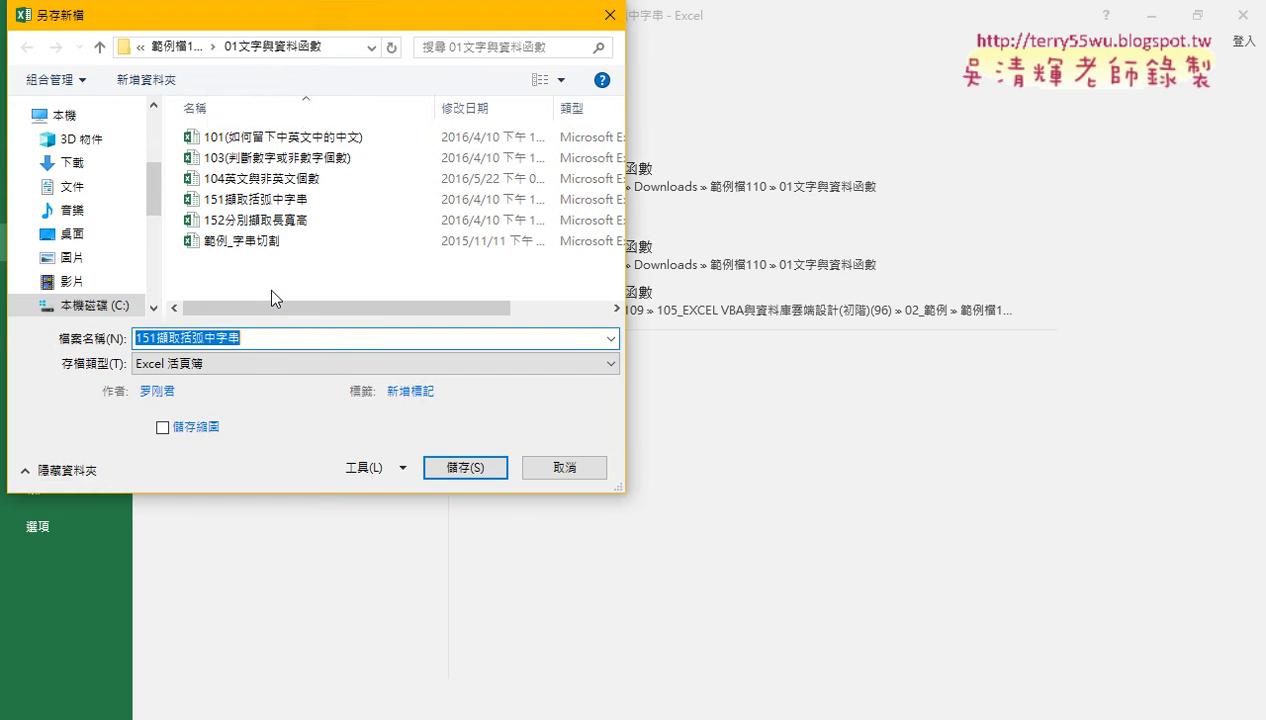
{"action": "left_click_drag", "start_coordinate": [323, 27], "coordinate": [444, 48]}
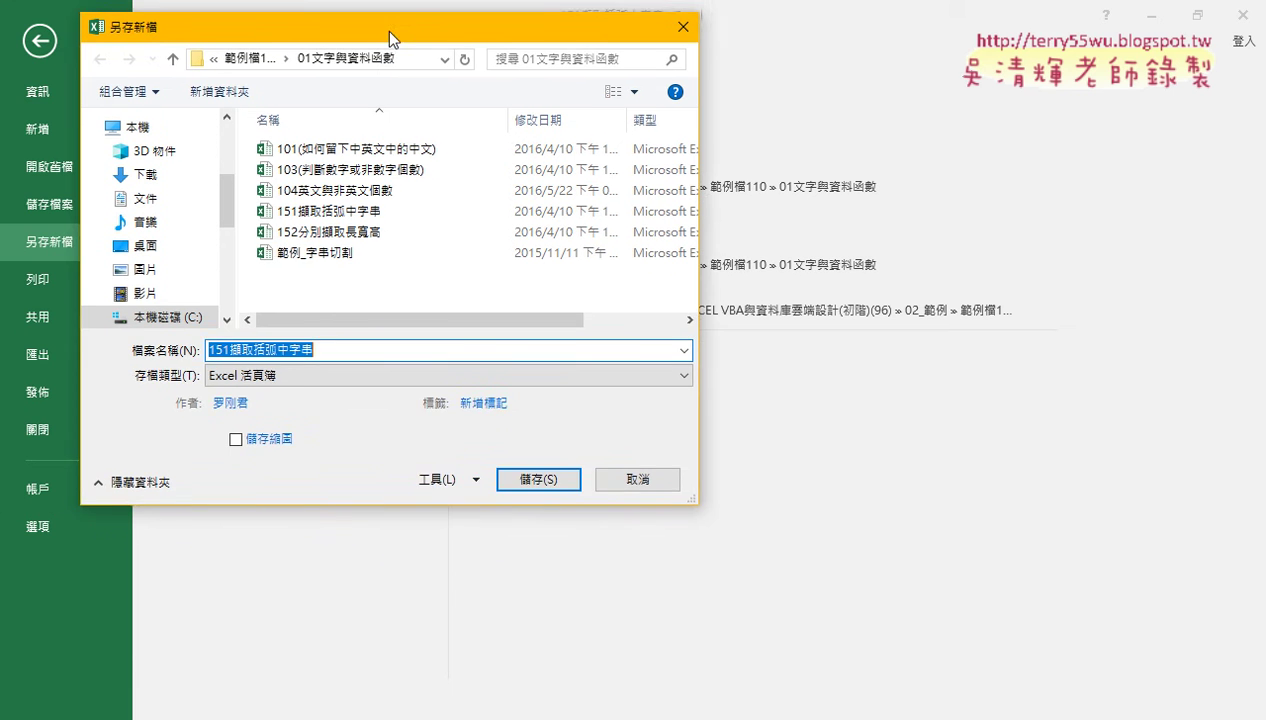
{"action": "left_click", "coordinate": [325, 387]}
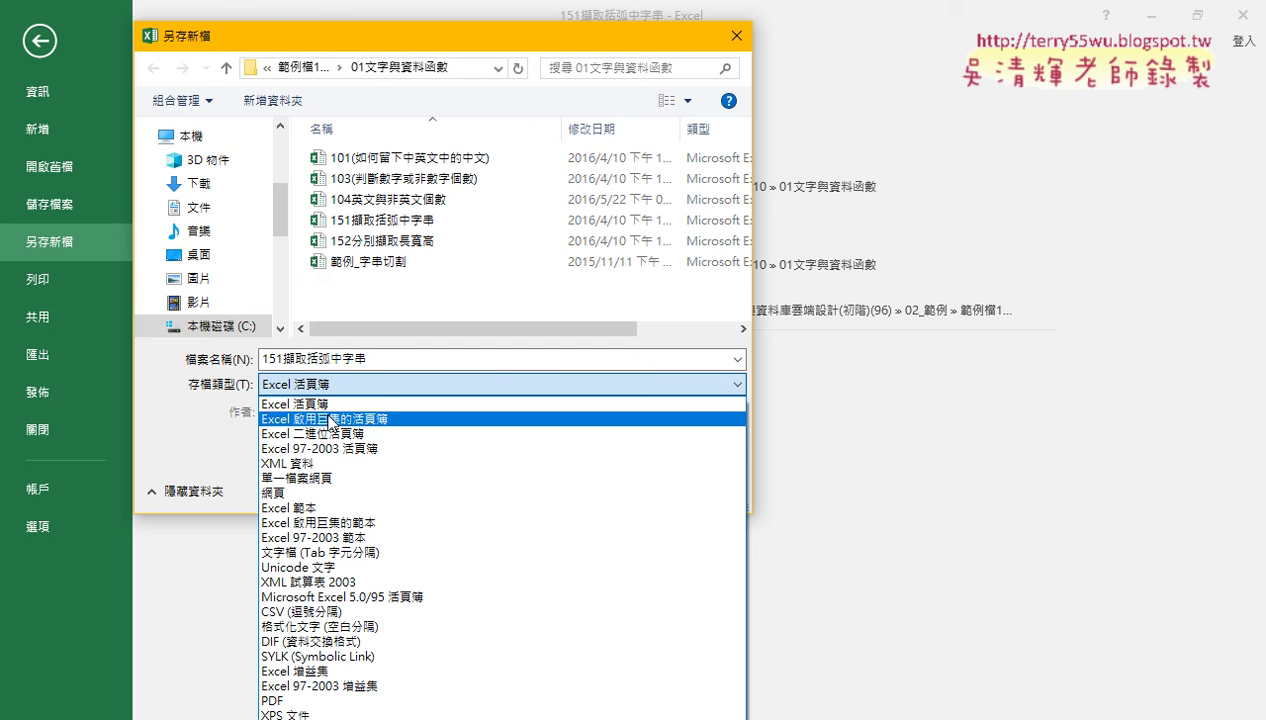
{"action": "left_click", "coordinate": [337, 420]}
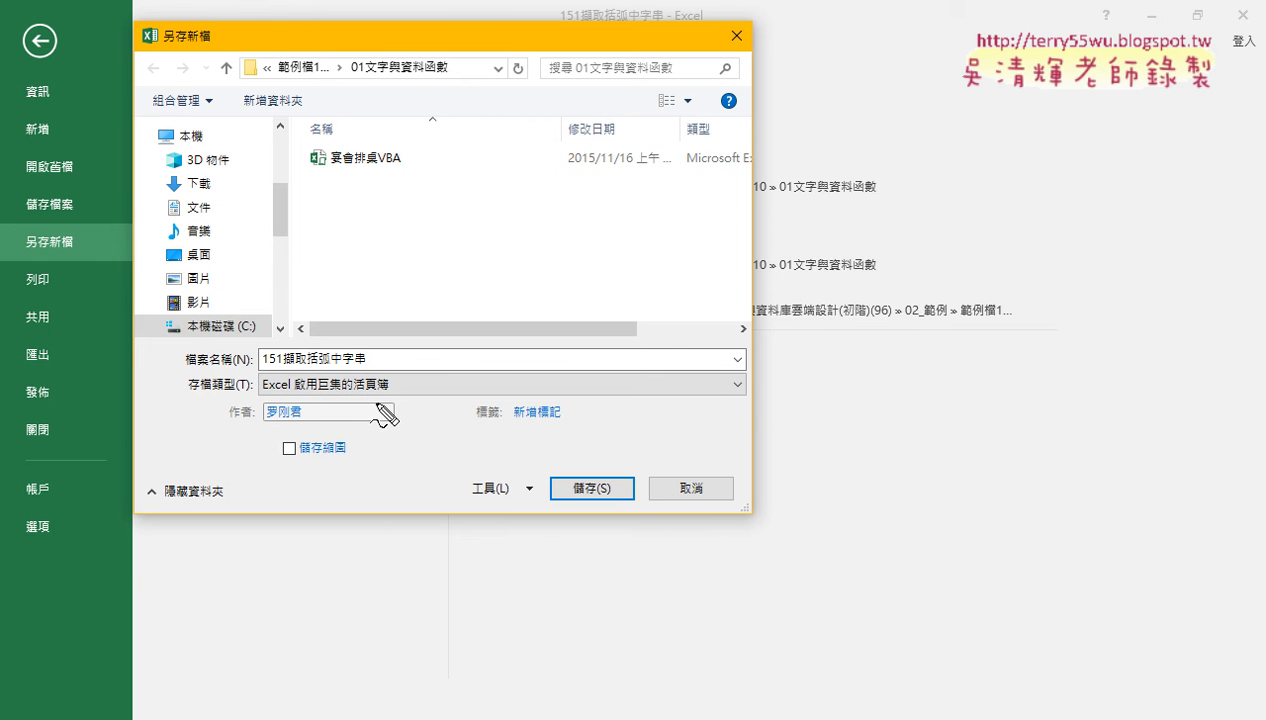
{"action": "left_click_drag", "start_coordinate": [436, 304], "coordinate": [458, 332]}
{"action": "left_click_drag", "start_coordinate": [456, 304], "coordinate": [438, 332]}
{"action": "mouse_move", "coordinate": [463, 274]}
{"action": "left_mouse_down"}
{"action": "mouse_move", "coordinate": [463, 340]}
{"action": "mouse_move", "coordinate": [500, 332]}
{"action": "left_mouse_up"}
{"action": "mouse_move", "coordinate": [500, 306]}
{"action": "left_mouse_down"}
{"action": "mouse_move", "coordinate": [526, 332]}
{"action": "mouse_move", "coordinate": [479, 313]}
{"action": "left_mouse_up"}
{"action": "left_click_drag", "start_coordinate": [295, 394], "coordinate": [383, 395]}
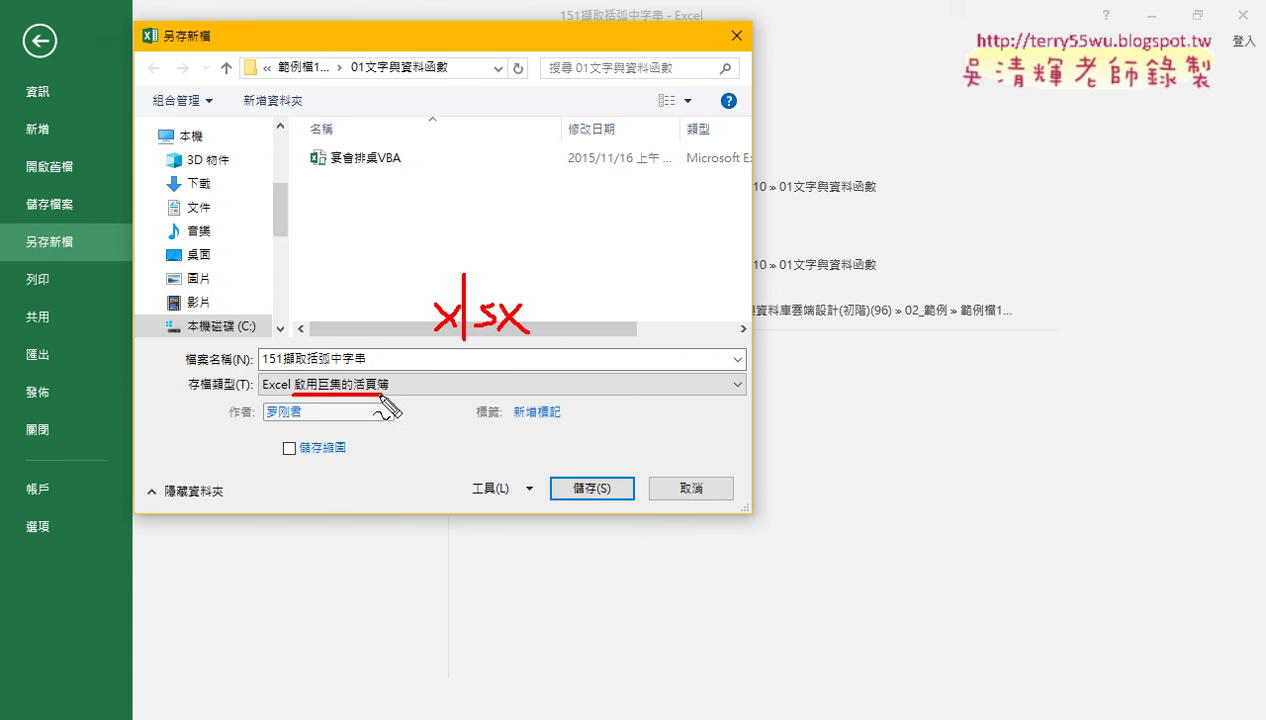
{"action": "mouse_move", "coordinate": [477, 385]}
{"action": "left_mouse_down"}
{"action": "mouse_move", "coordinate": [447, 401]}
{"action": "mouse_move", "coordinate": [478, 408]}
{"action": "left_mouse_up"}
{"action": "mouse_move", "coordinate": [476, 360]}
{"action": "left_mouse_down"}
{"action": "mouse_move", "coordinate": [476, 412]}
{"action": "mouse_move", "coordinate": [548, 407]}
{"action": "left_mouse_up"}
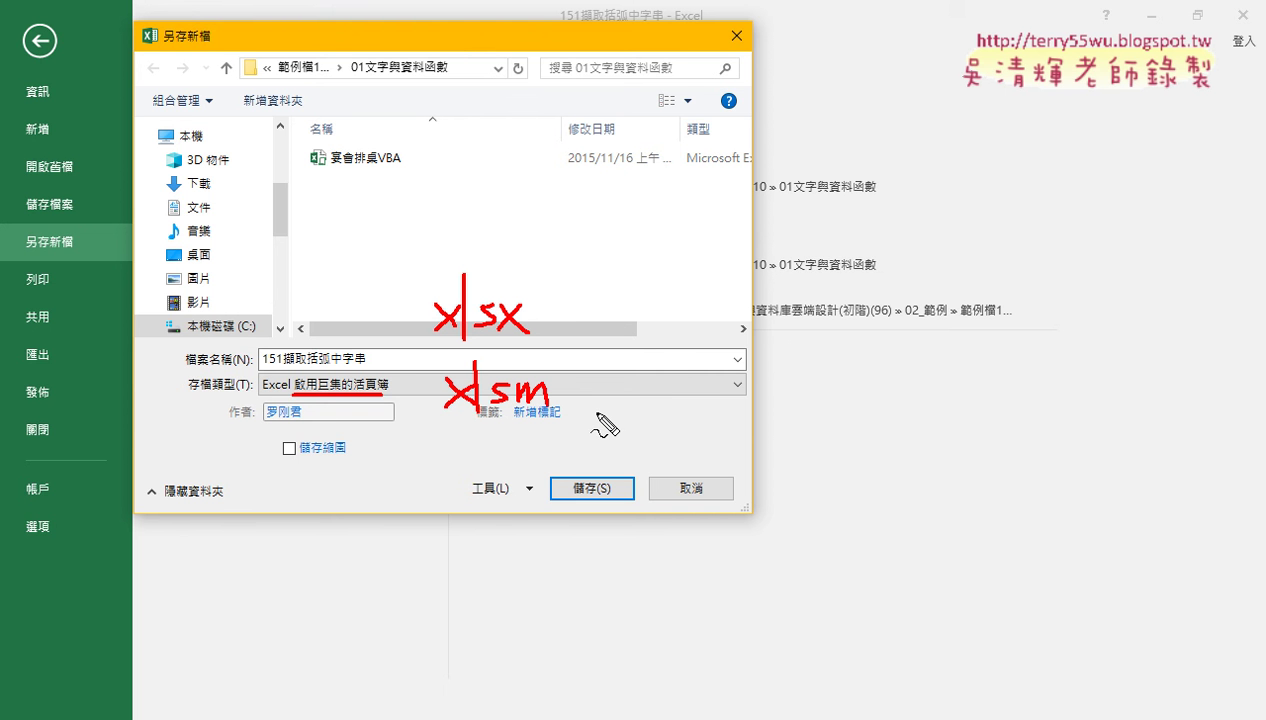
{"action": "key", "text": "Escape"}
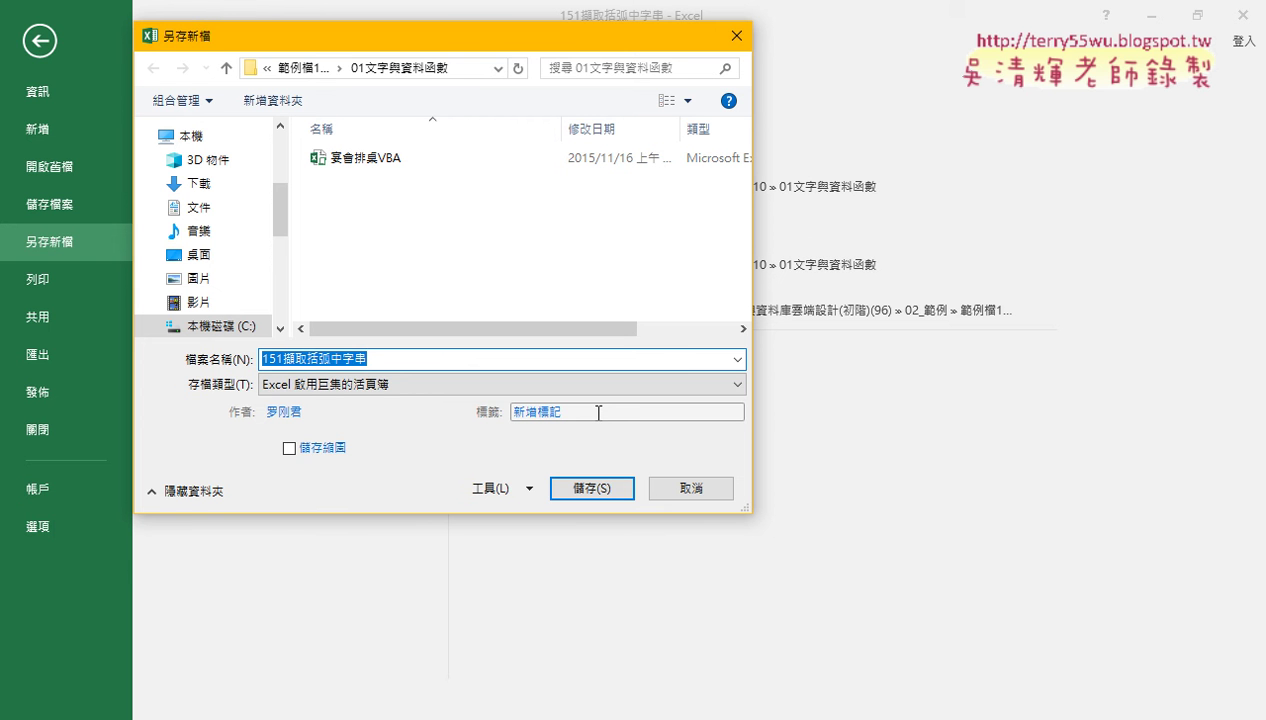
Step: Save 151擷取括弧中字串 as an Excel 啟用巨集的活頁簿, then quit Excel
{"action": "left_click", "coordinate": [395, 384]}
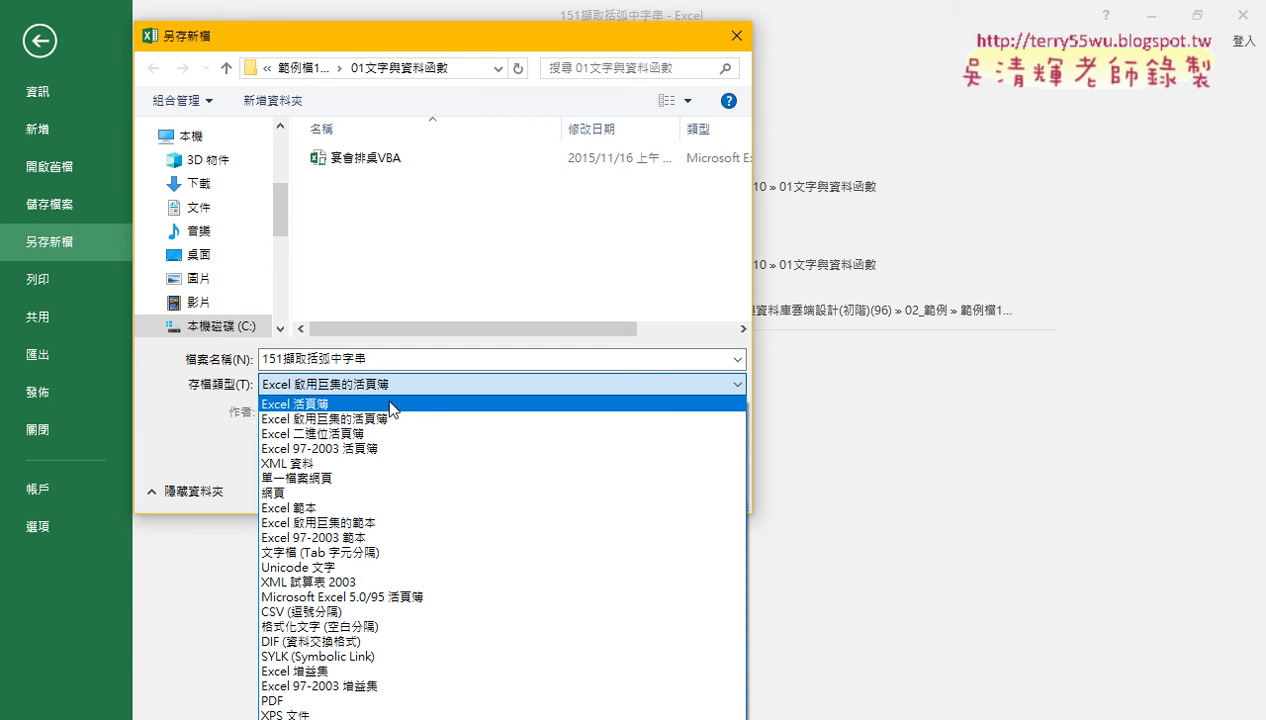
{"action": "left_click", "coordinate": [301, 422]}
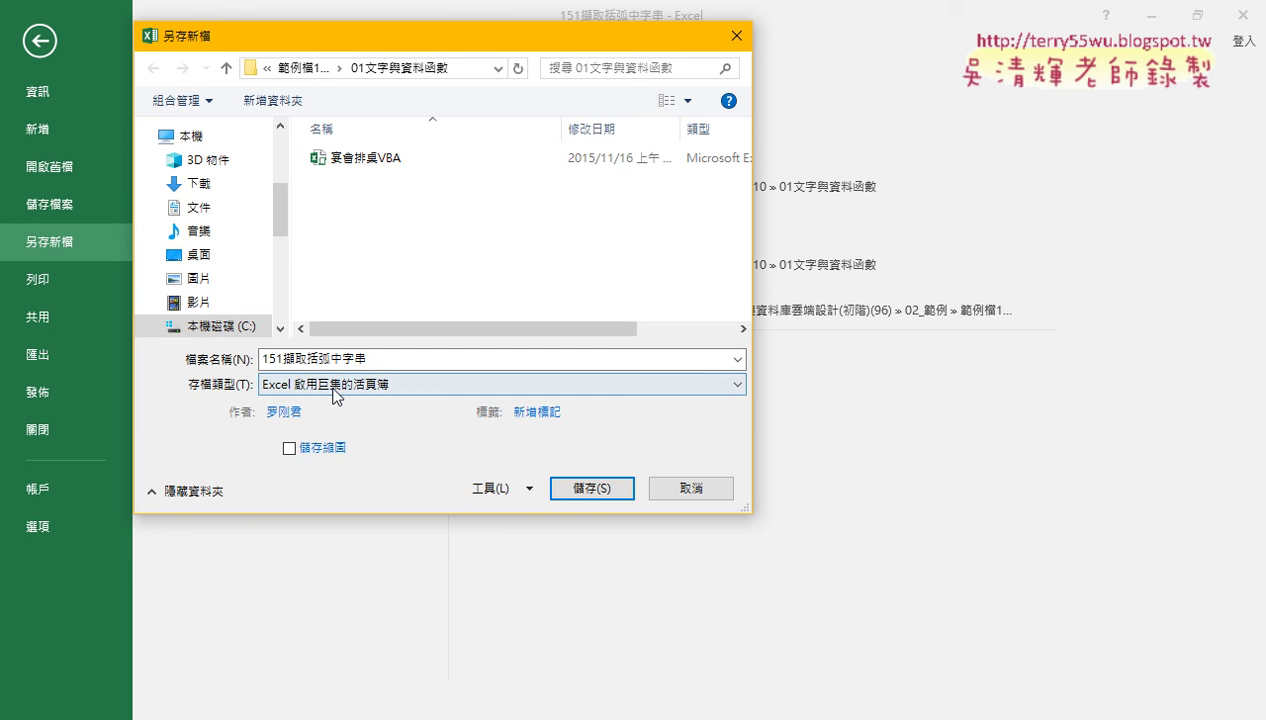
{"action": "left_click", "coordinate": [600, 489]}
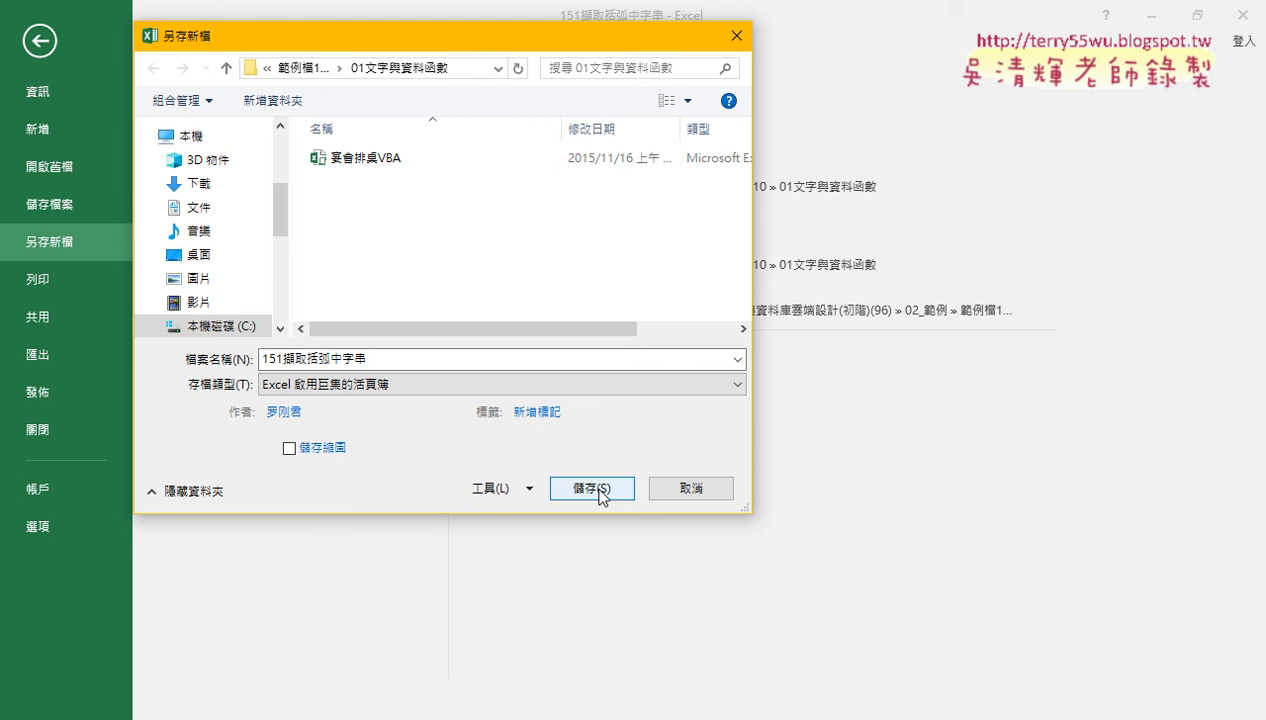
{"action": "left_click", "coordinate": [599, 489]}
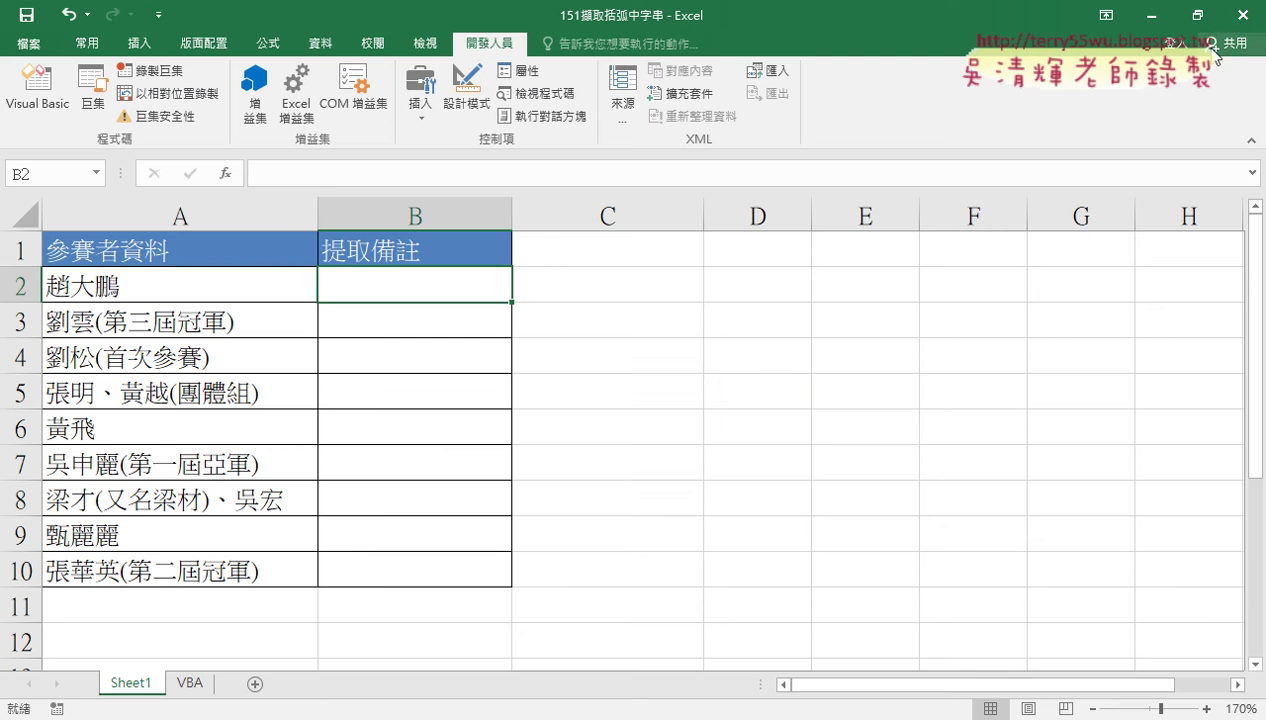
{"action": "left_click", "coordinate": [1243, 15]}
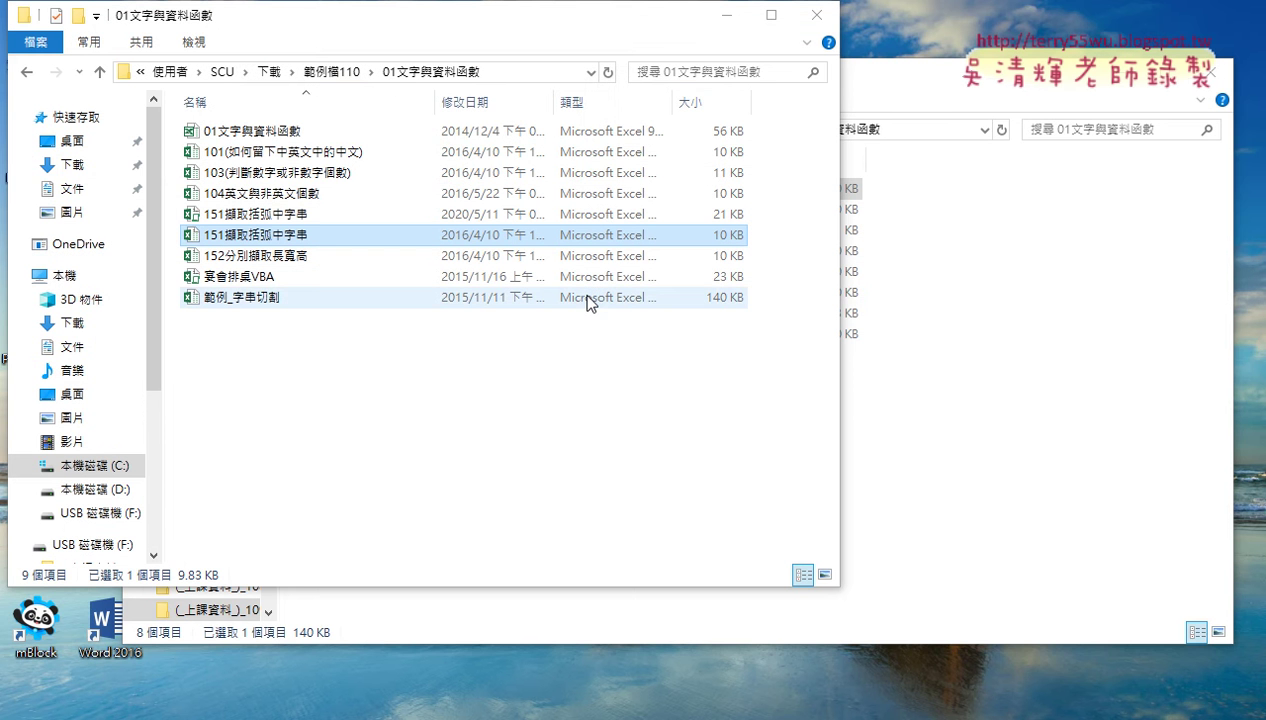
Step: Switch the folder to Large Icons and annotate both 151擷取括弧中字串 files, .xlsm and .xlsx
{"action": "left_click", "coordinate": [825, 575]}
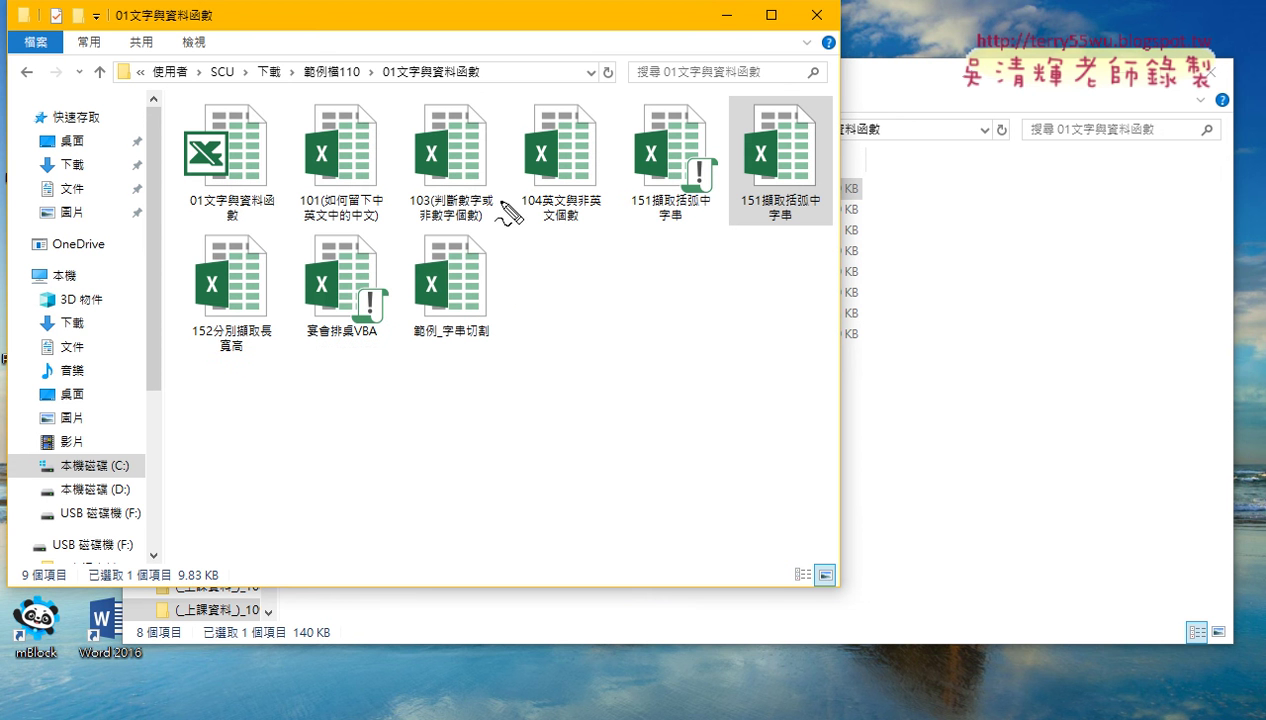
{"action": "mouse_move", "coordinate": [698, 240]}
{"action": "left_mouse_down"}
{"action": "mouse_move", "coordinate": [692, 112]}
{"action": "mouse_move", "coordinate": [705, 245]}
{"action": "left_mouse_up"}
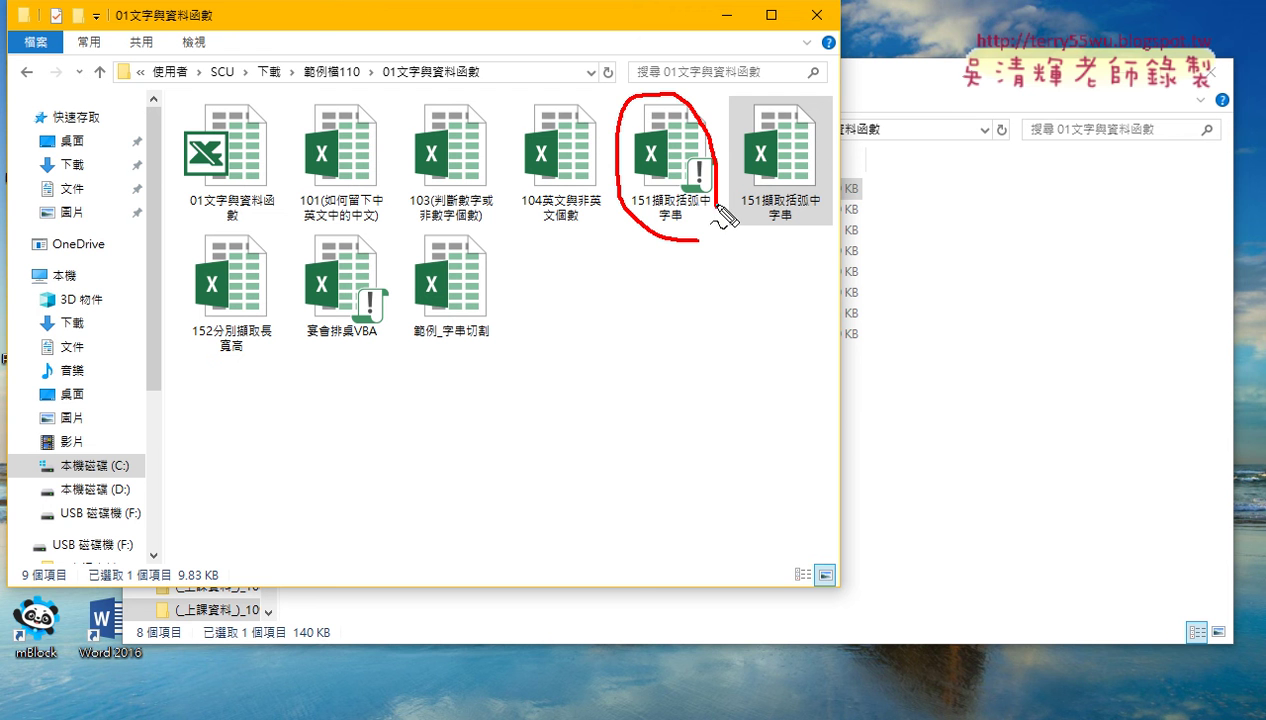
{"action": "left_click_drag", "start_coordinate": [695, 152], "coordinate": [688, 195]}
{"action": "mouse_move", "coordinate": [598, 297]}
{"action": "left_mouse_down"}
{"action": "mouse_move", "coordinate": [622, 332]}
{"action": "mouse_move", "coordinate": [596, 333]}
{"action": "left_mouse_up"}
{"action": "left_click_drag", "start_coordinate": [628, 258], "coordinate": [628, 342]}
{"action": "mouse_move", "coordinate": [662, 300]}
{"action": "left_mouse_down"}
{"action": "mouse_move", "coordinate": [642, 333]}
{"action": "mouse_move", "coordinate": [716, 334]}
{"action": "left_mouse_up"}
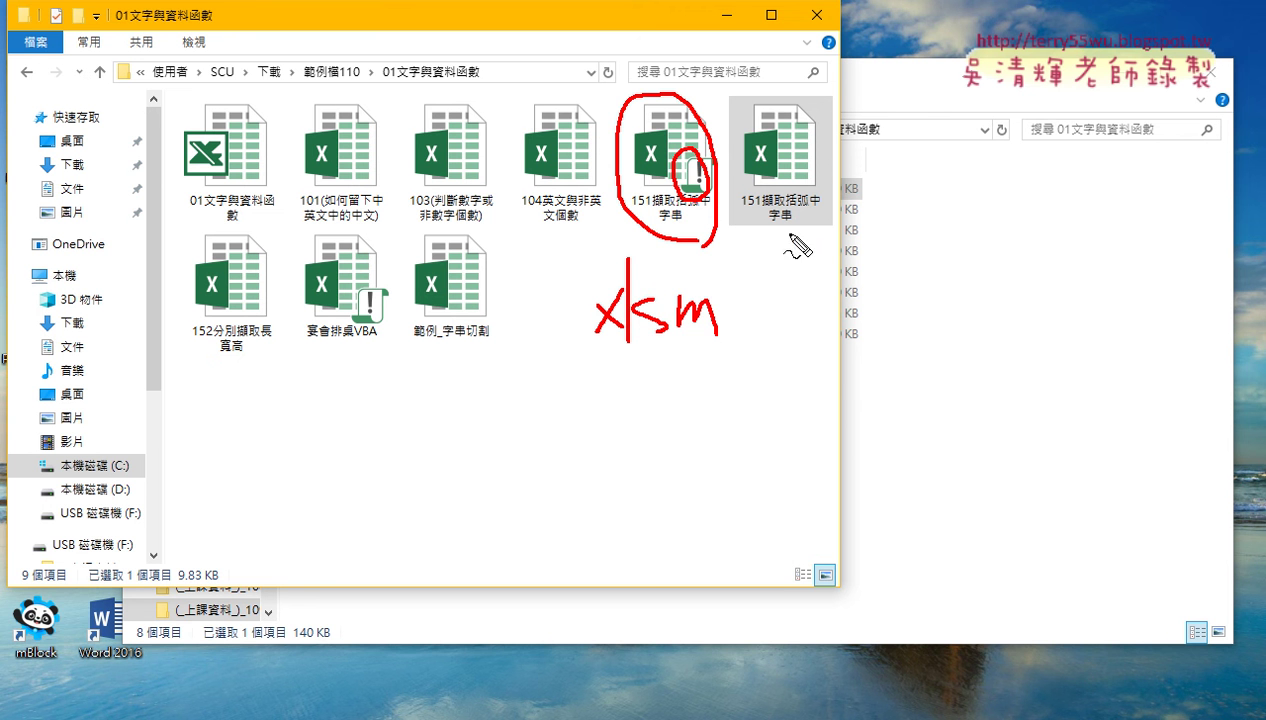
{"action": "left_click_drag", "start_coordinate": [798, 232], "coordinate": [792, 230]}
{"action": "mouse_move", "coordinate": [797, 288]}
{"action": "left_mouse_down"}
{"action": "mouse_move", "coordinate": [824, 311]}
{"action": "mouse_move", "coordinate": [806, 313]}
{"action": "left_mouse_up"}
{"action": "left_click_drag", "start_coordinate": [842, 250], "coordinate": [842, 340]}
{"action": "mouse_move", "coordinate": [882, 292]}
{"action": "left_mouse_down"}
{"action": "mouse_move", "coordinate": [866, 313]}
{"action": "mouse_move", "coordinate": [938, 323]}
{"action": "left_mouse_up"}
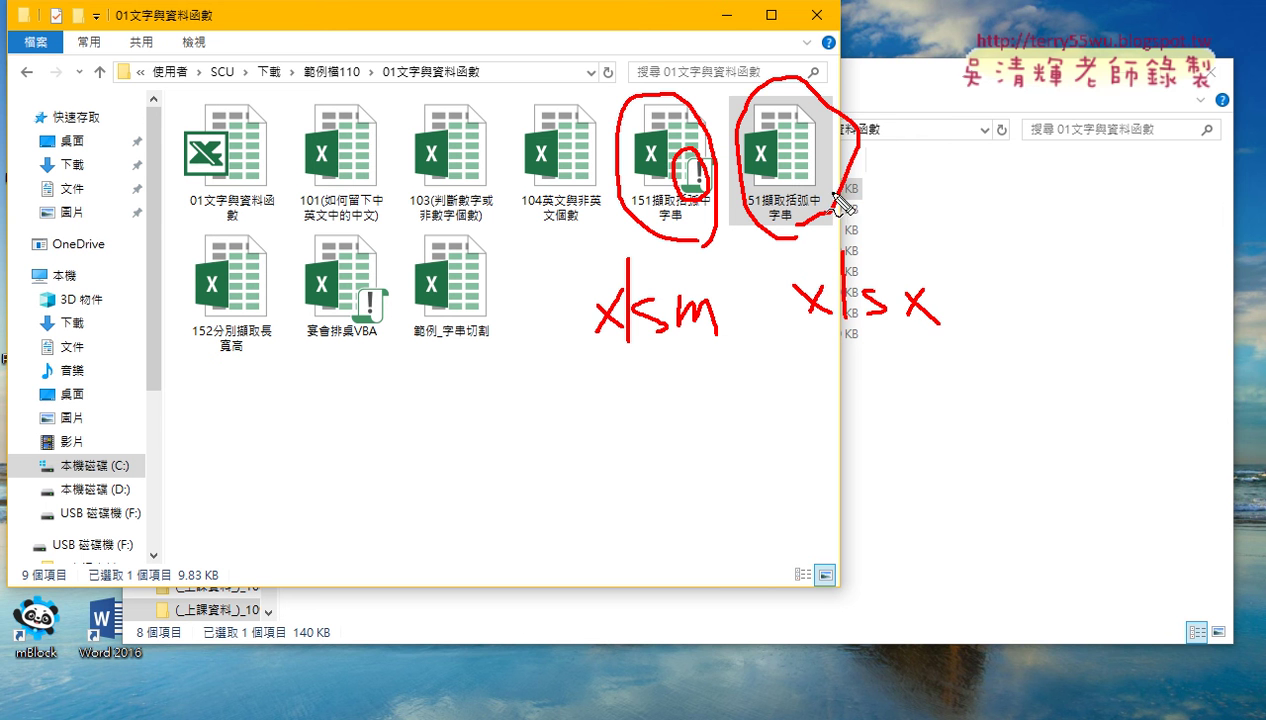
{"action": "left_click_drag", "start_coordinate": [667, 271], "coordinate": [681, 226]}
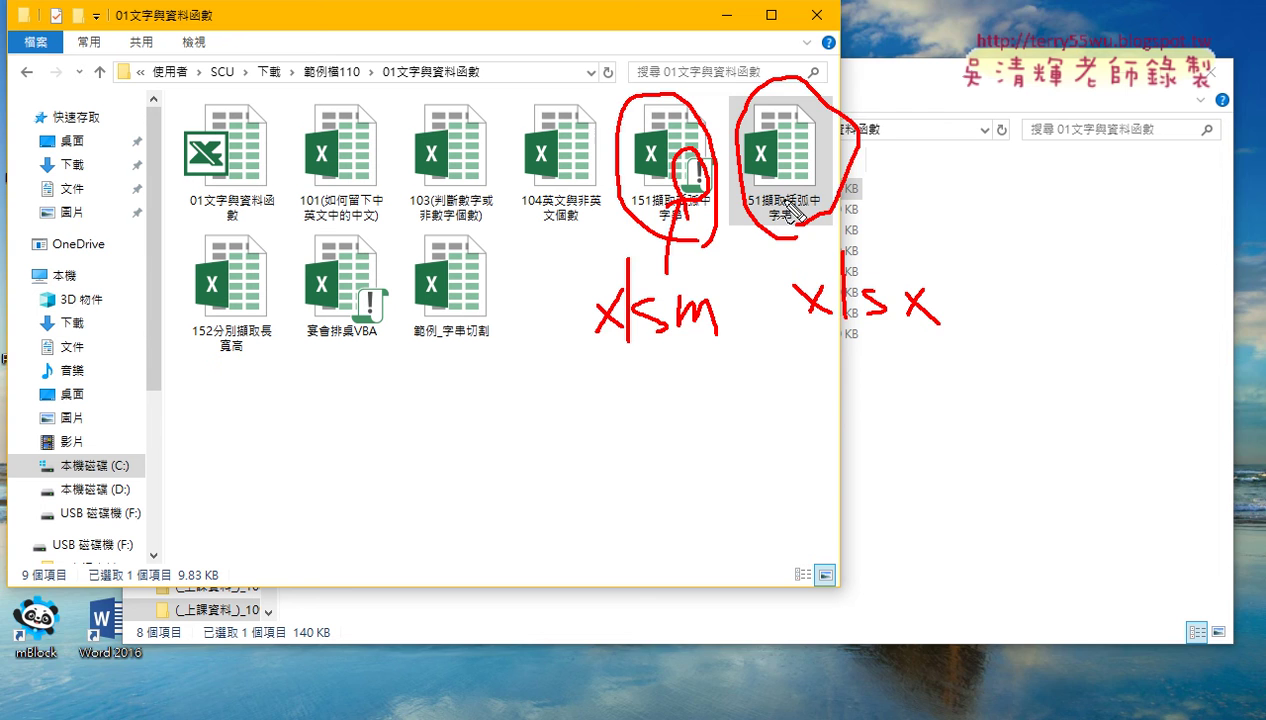
{"action": "key", "text": "Escape"}
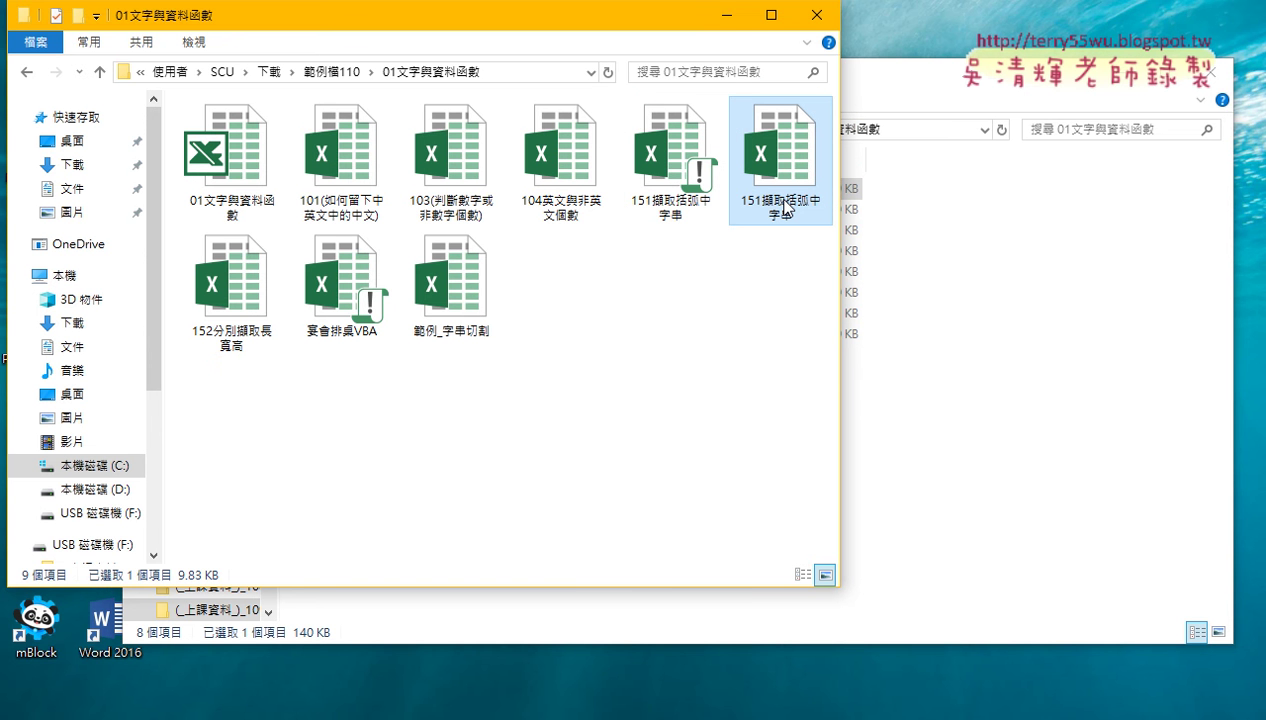